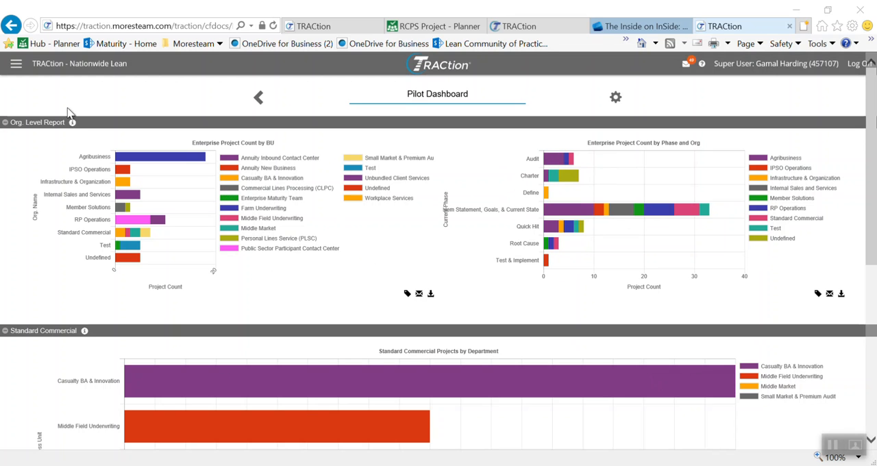
Step: Start creating a new idea from the Ideas home page
left_click(17, 70)
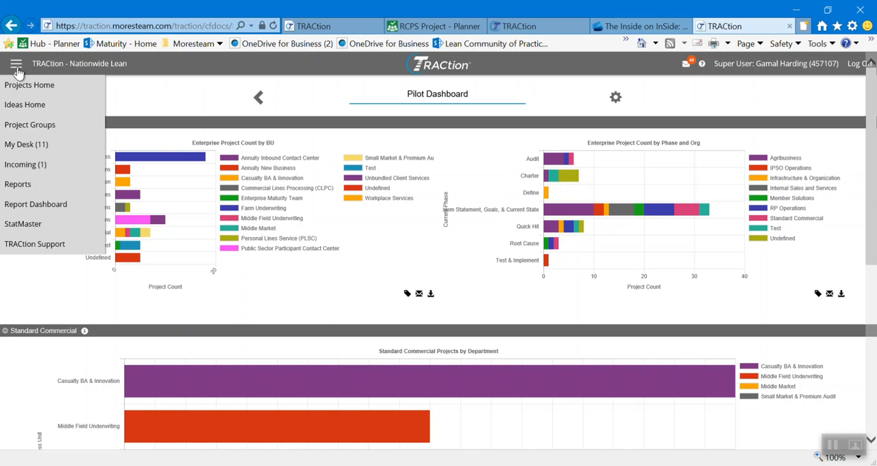
left_click(27, 106)
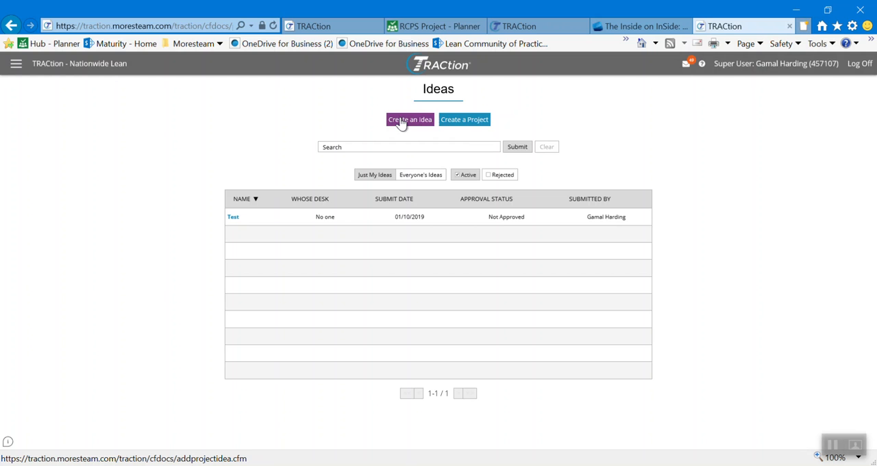
left_click(404, 126)
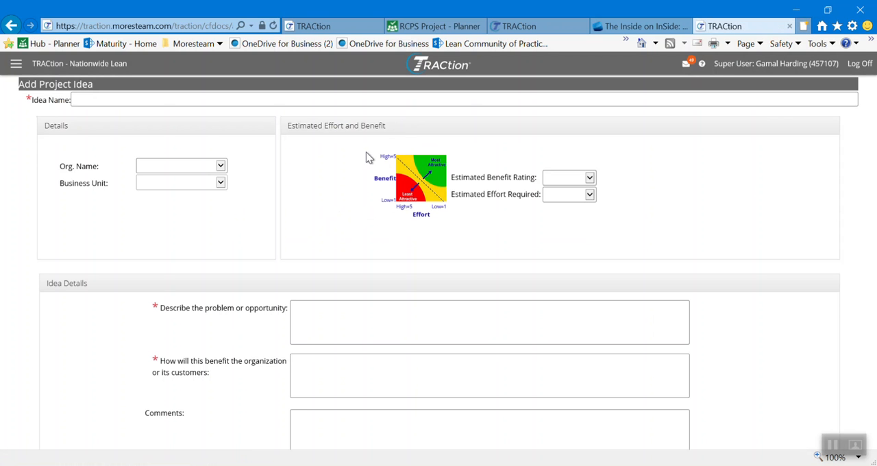
Step: Name the idea "Problem with the Benefit and Effort tool in TRACtion"
left_click(155, 98)
type("Problem with the Bene")
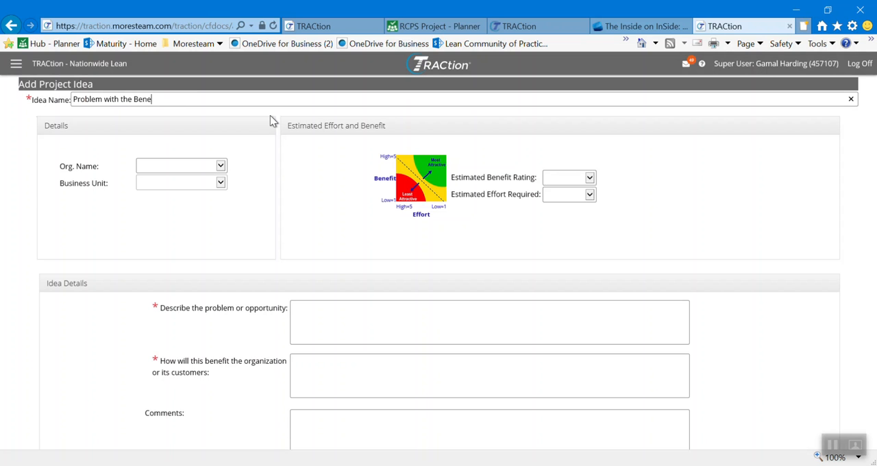
type("fit and Effort tool in TR")
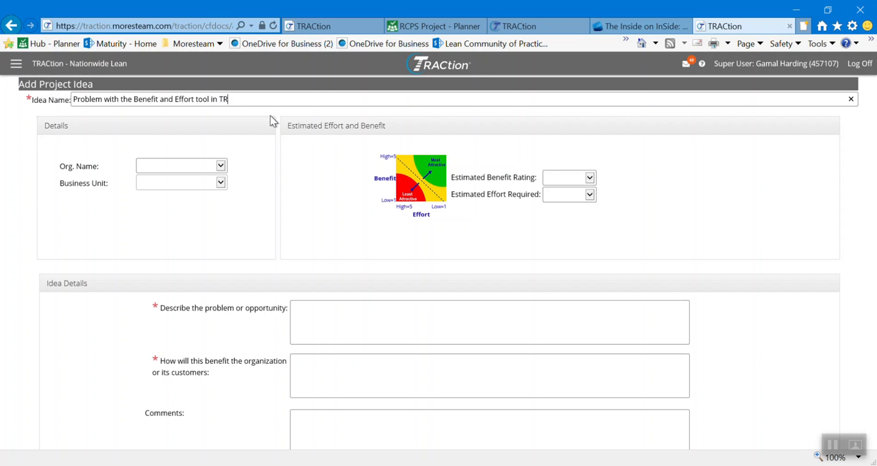
type("ACtion")
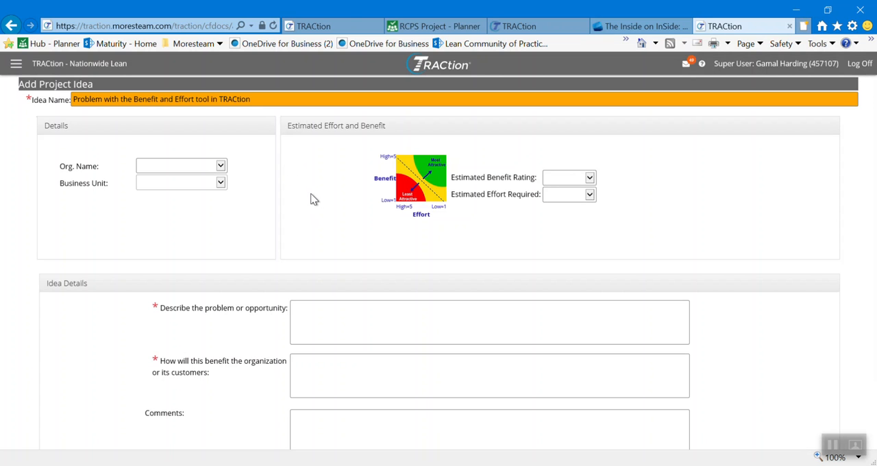
Step: Set both the idea's organization name and its business unit to Test
left_click(220, 169)
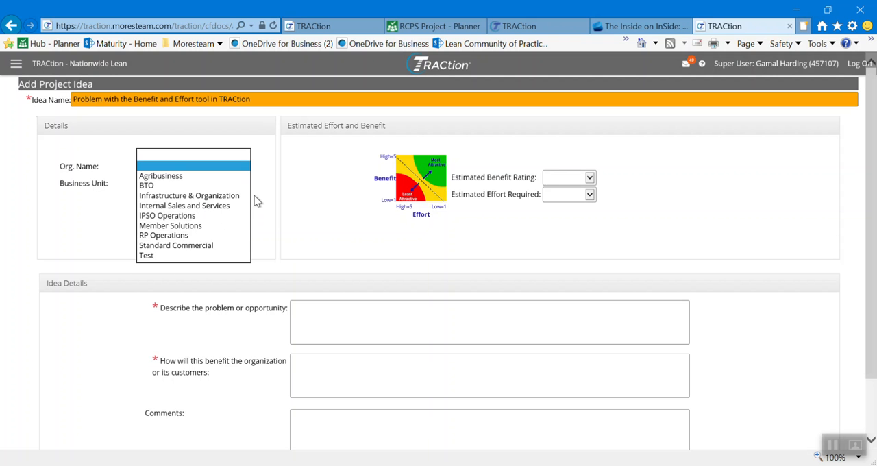
left_click(191, 256)
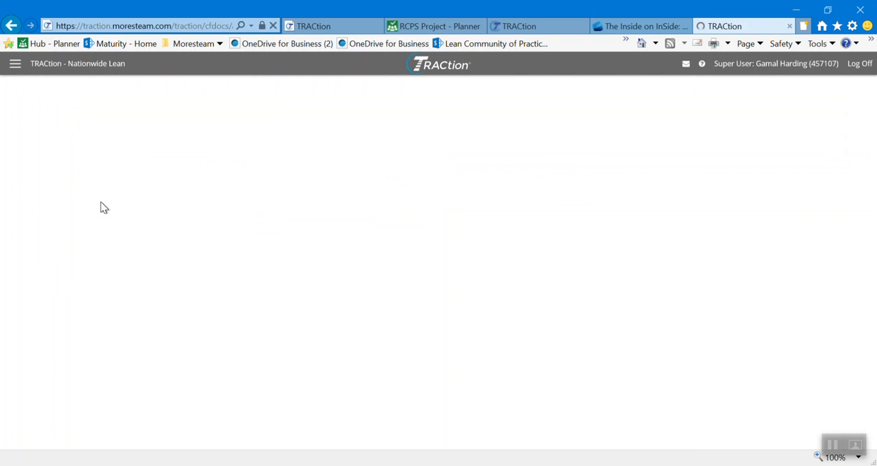
left_click(221, 185)
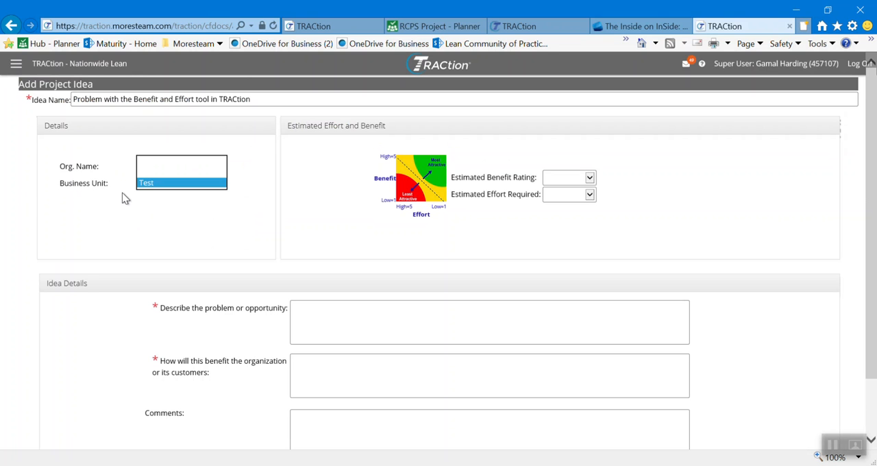
left_click(149, 220)
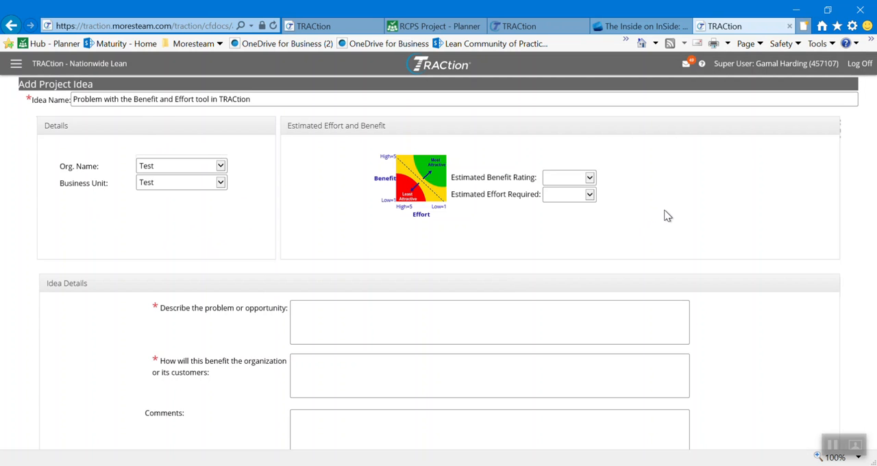
Step: Rate the idea's estimated benefit as 3 - Medium and its estimated effort required as 1 - Low
left_click(590, 178)
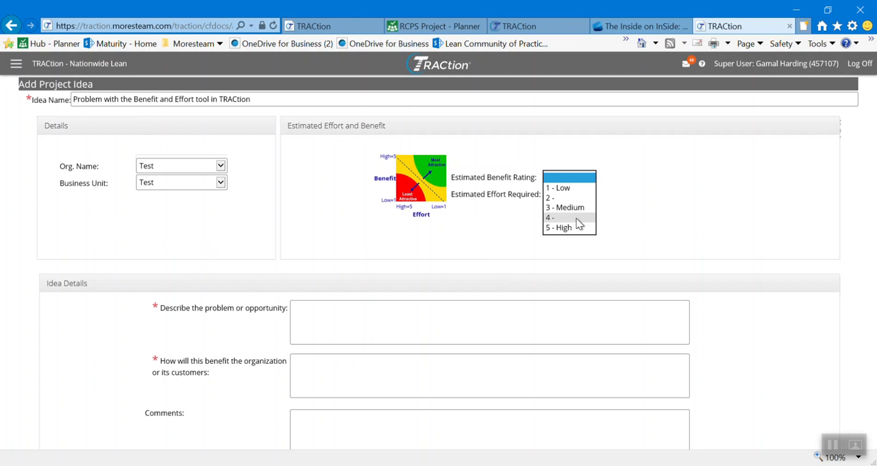
left_click(576, 207)
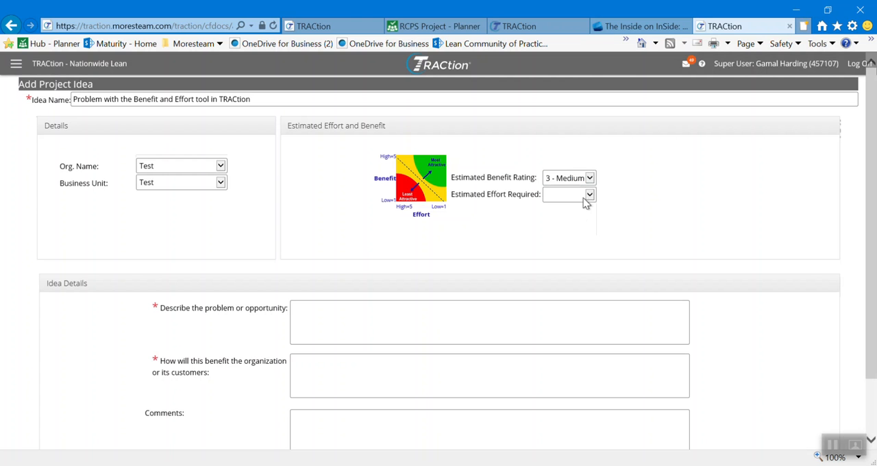
left_click(582, 196)
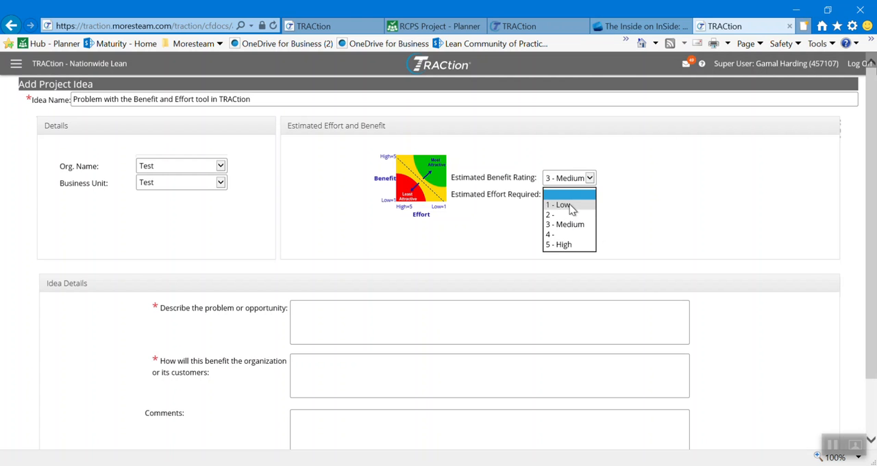
left_click(571, 205)
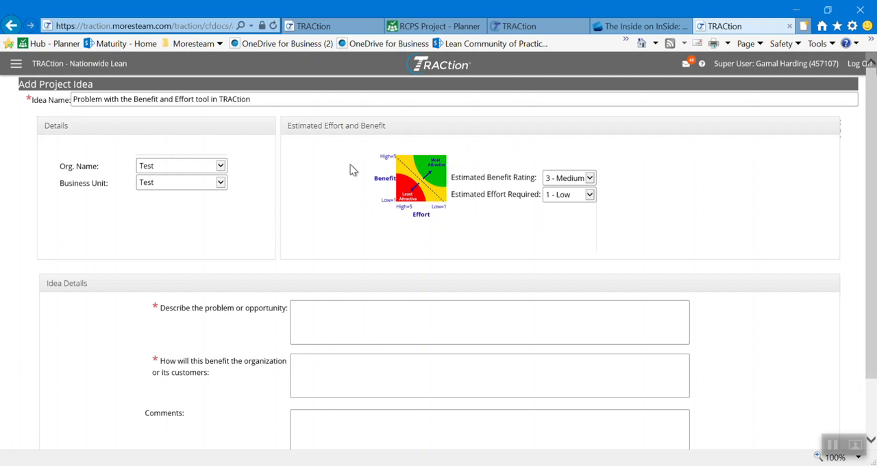
Step: Describe the problem or opportunity as "TRACtion has a limited ability to document benefit and effort."
scroll(525, 248, "down", 1)
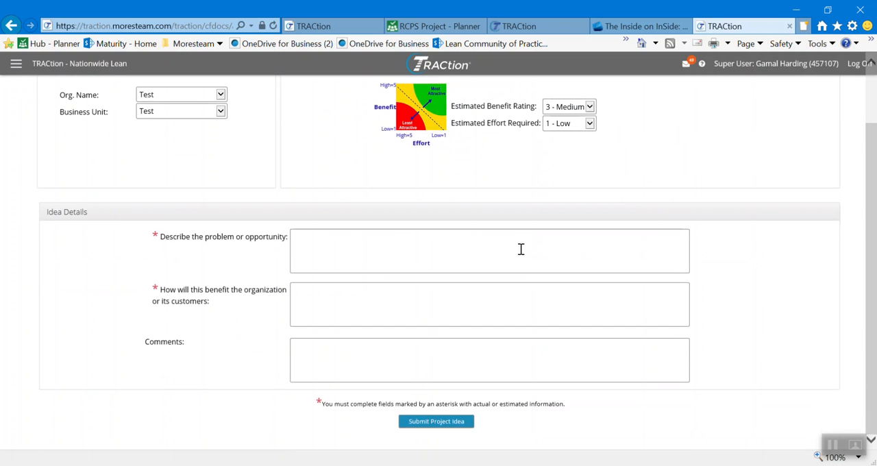
left_click(401, 246)
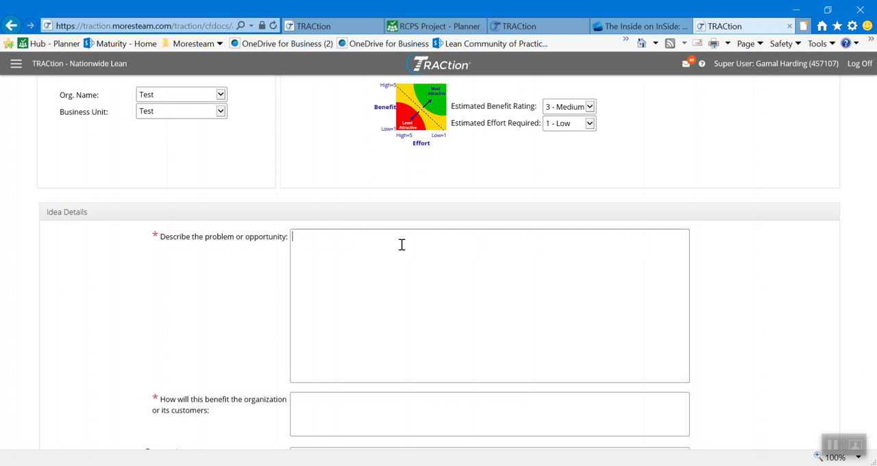
type("TRE")
key("BackSpace")
key("BackSpace")
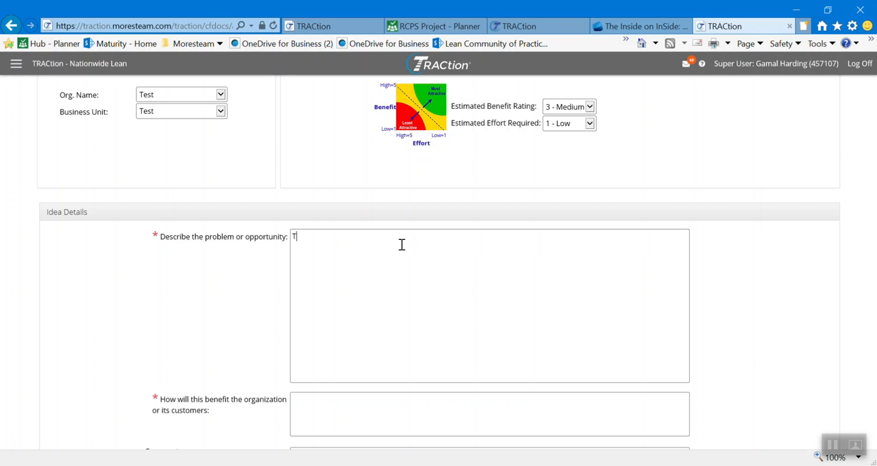
type("RACTio")
key("BackSpace")
key("BackSpace")
key("BackSpace")
type("tion has a limited ")
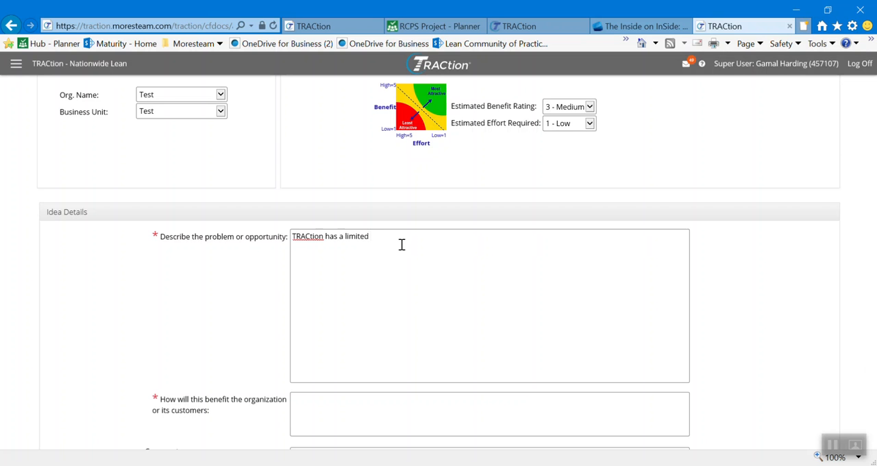
type("ability to document benefit and eff")
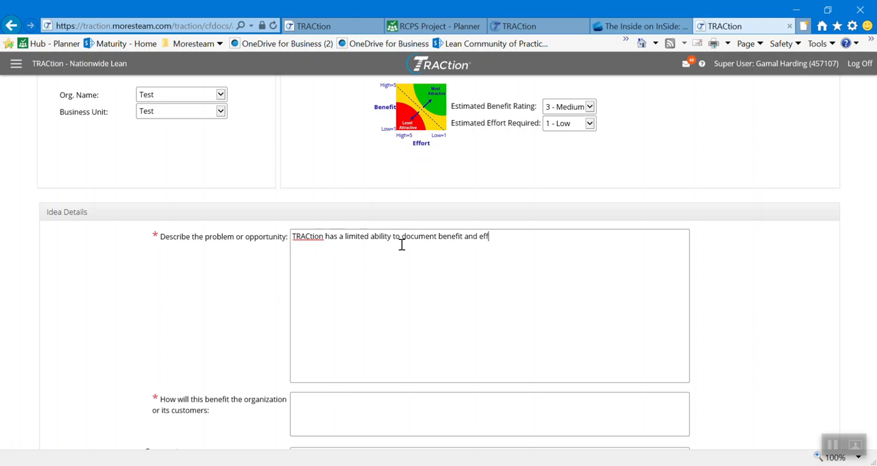
type("ort.")
key("Tab")
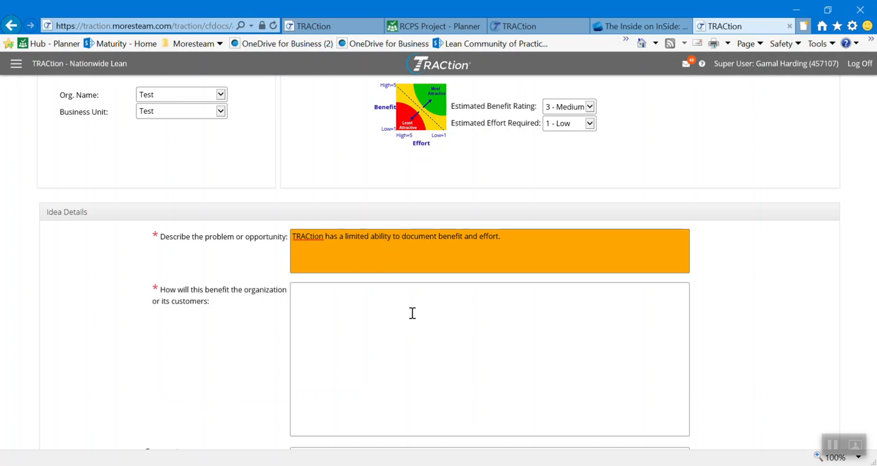
Step: Enter the placeholder text "sjdf; asdfj" as the benefit to the organization or its customers and submit the project idea
type("sjdf; asdfj")
scroll(753, 305, "up", 2)
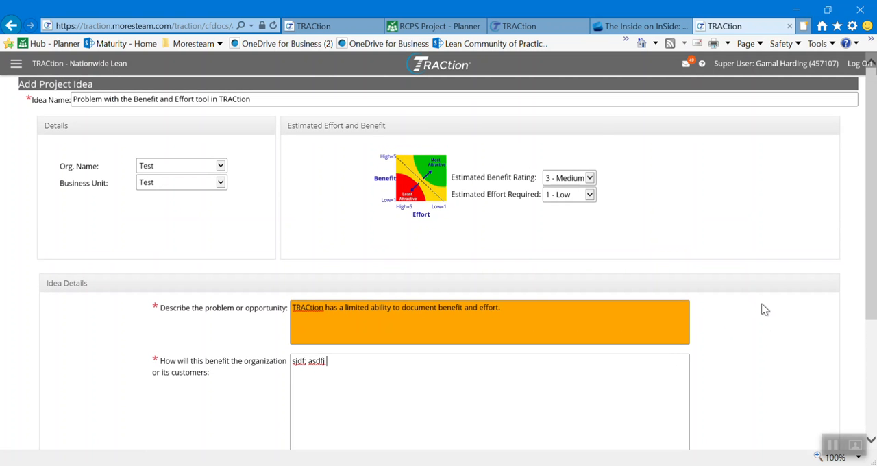
scroll(491, 264, "down", 3)
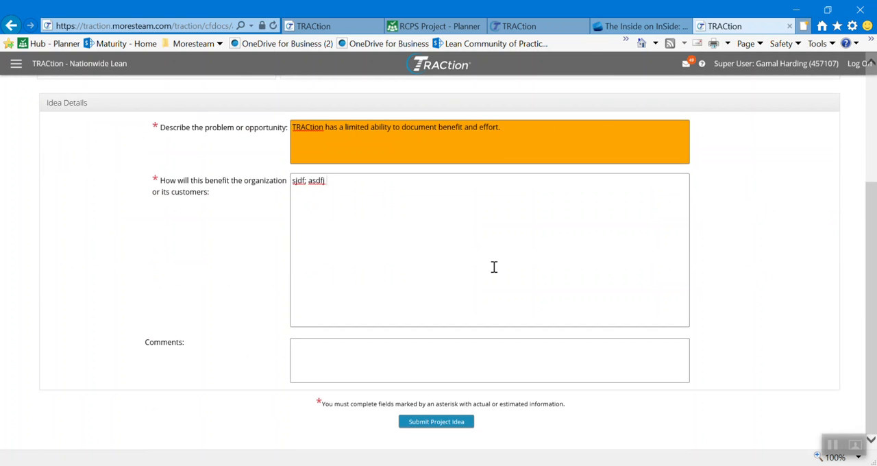
left_click(441, 423)
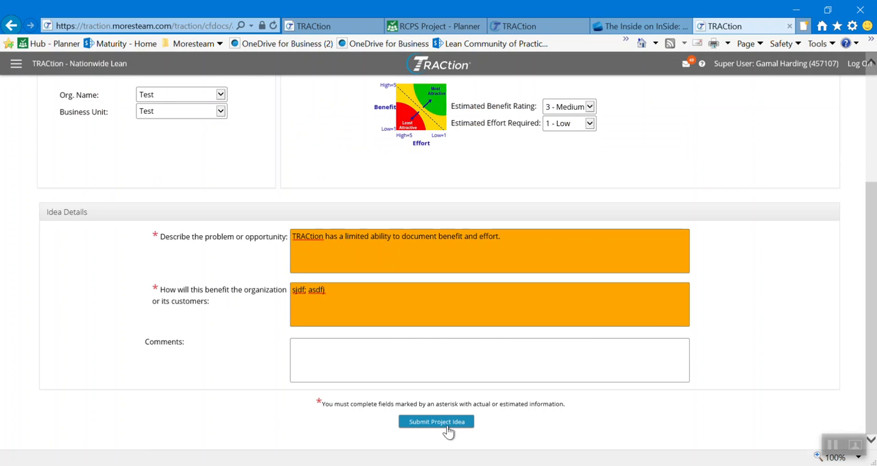
left_click(442, 425)
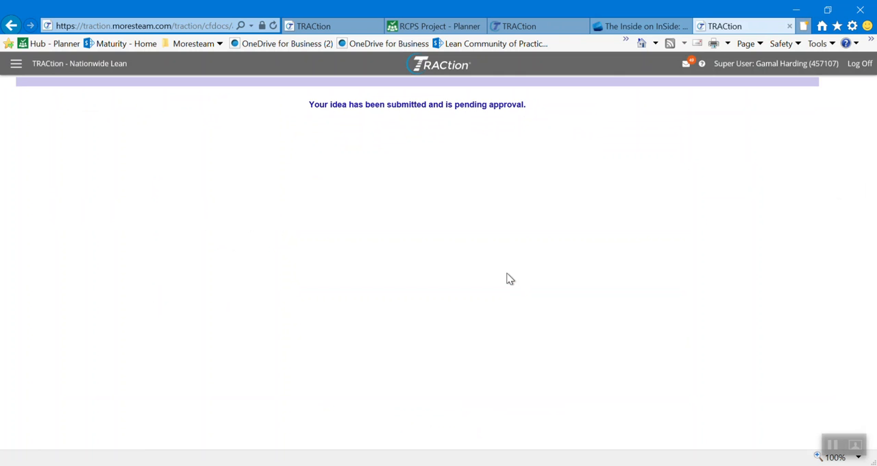
Step: Open the submitted idea "Problem with the Benefit and Effort tool in TRACtion" from the Ideas home page and review its details
left_click(16, 67)
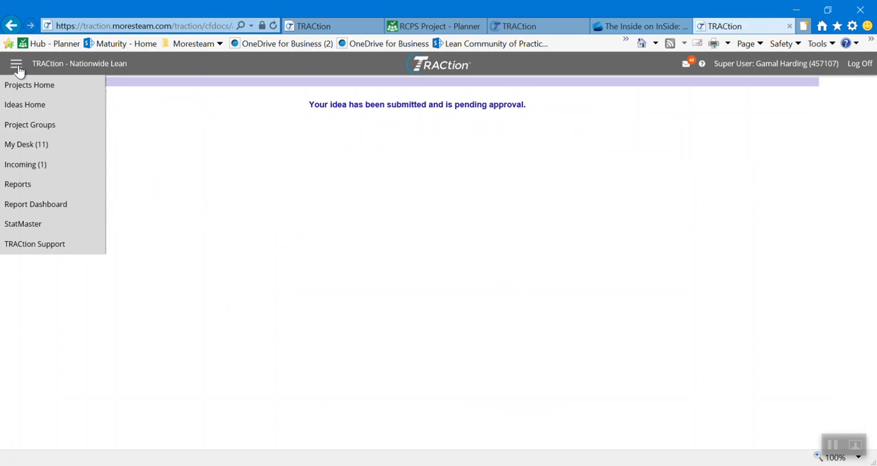
left_click(33, 112)
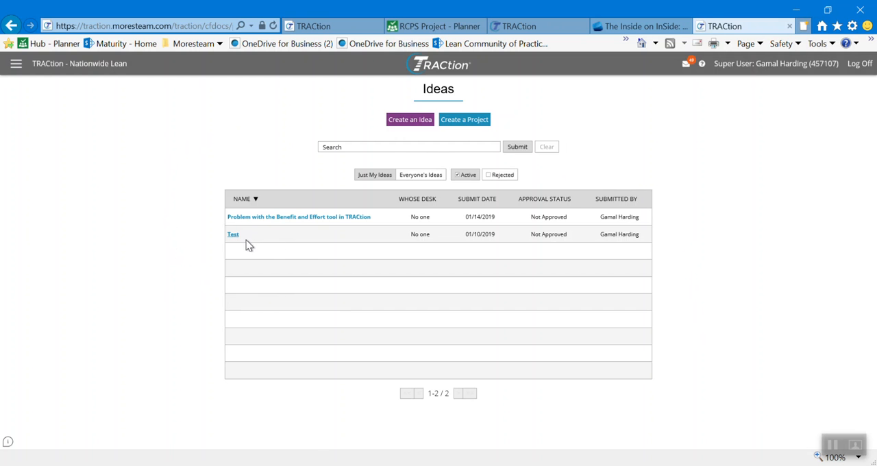
left_click(277, 220)
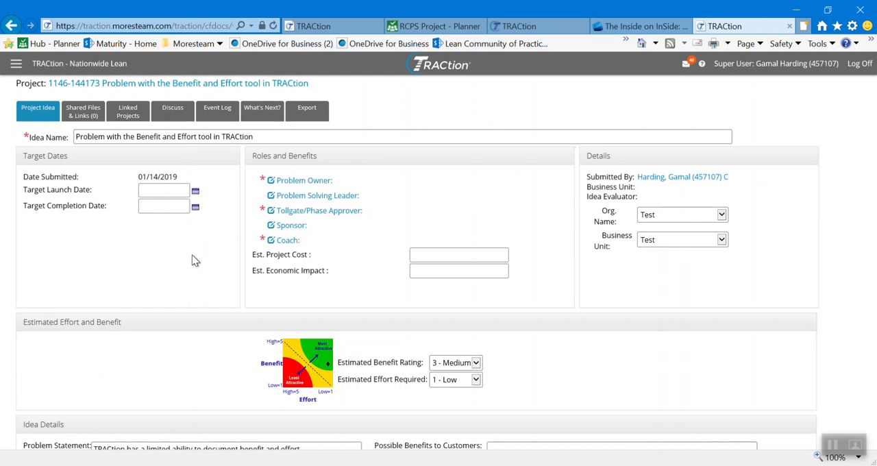
scroll(189, 259, "down", 3)
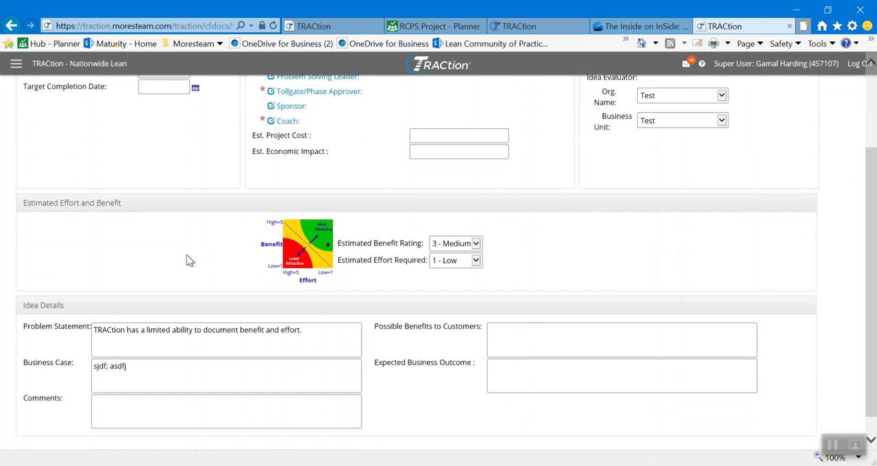
scroll(186, 259, "up", 3)
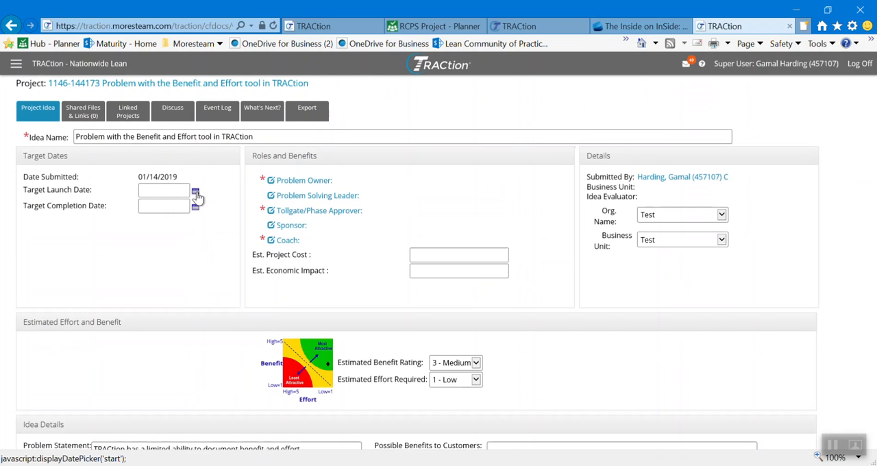
Step: Set the idea's target launch date to 01/14/2019 and its target completion date to 02/22/2019
left_click(195, 193)
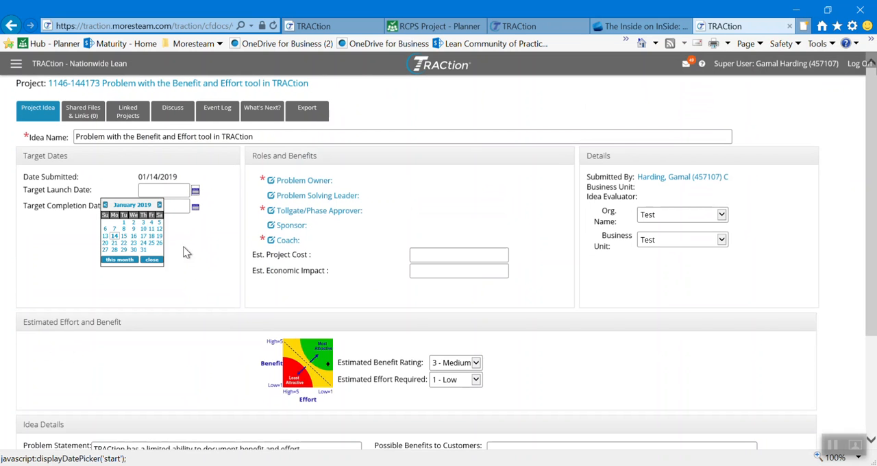
left_click(116, 235)
left_click(195, 207)
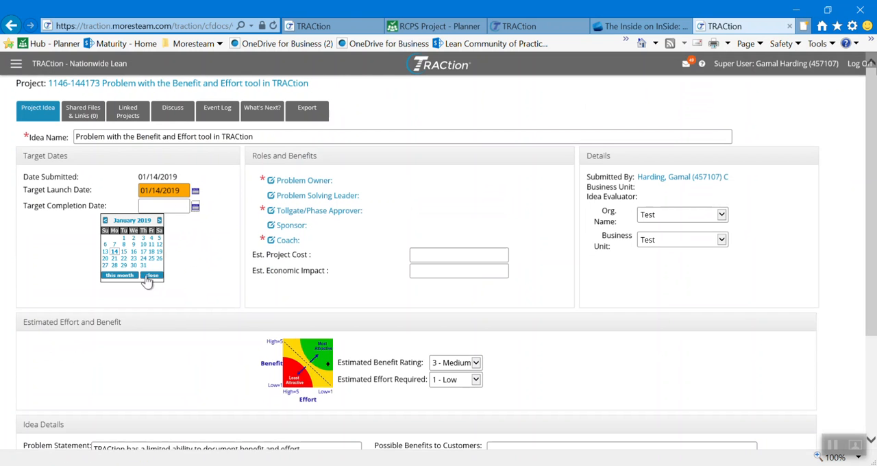
left_click(159, 220)
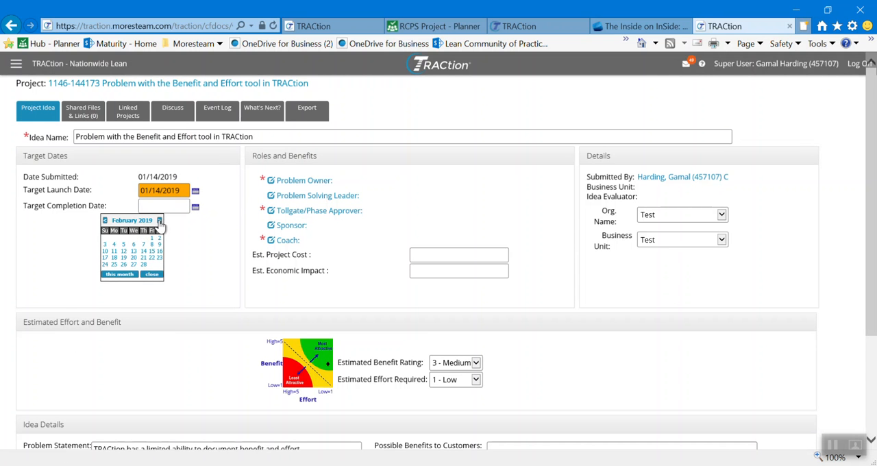
left_click(151, 258)
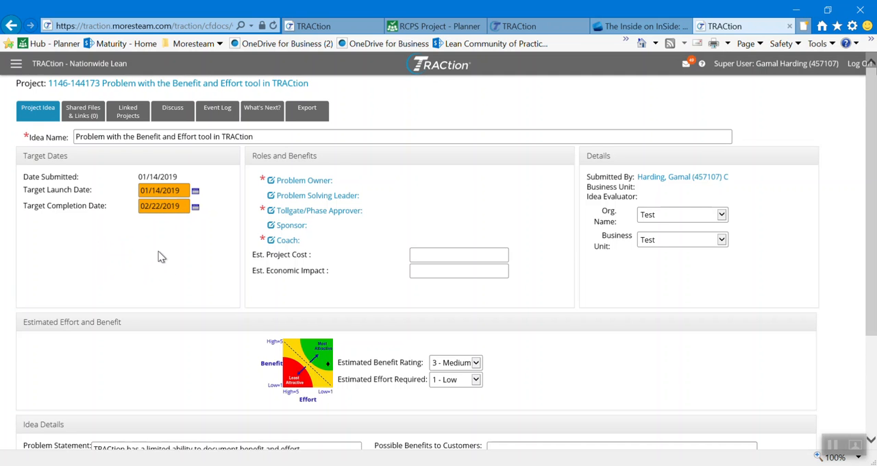
Step: Assign the idea's Problem Owner by searching for the person's first and last name and selecting the matching user
left_click(301, 181)
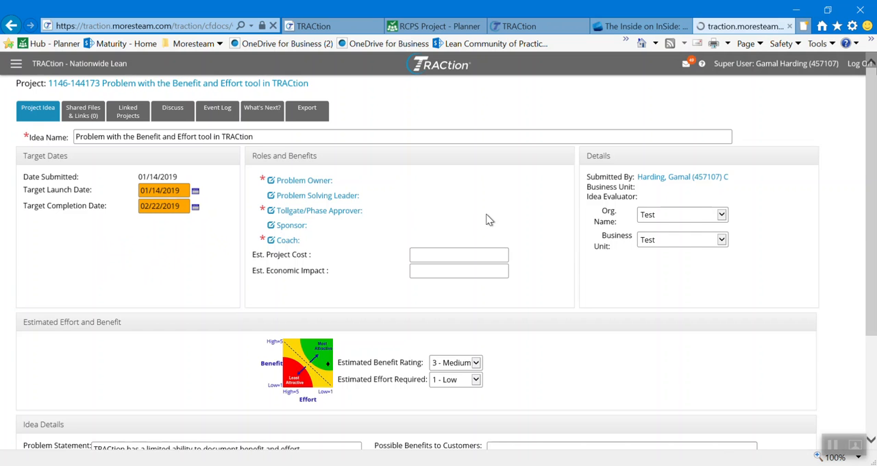
left_click(280, 128)
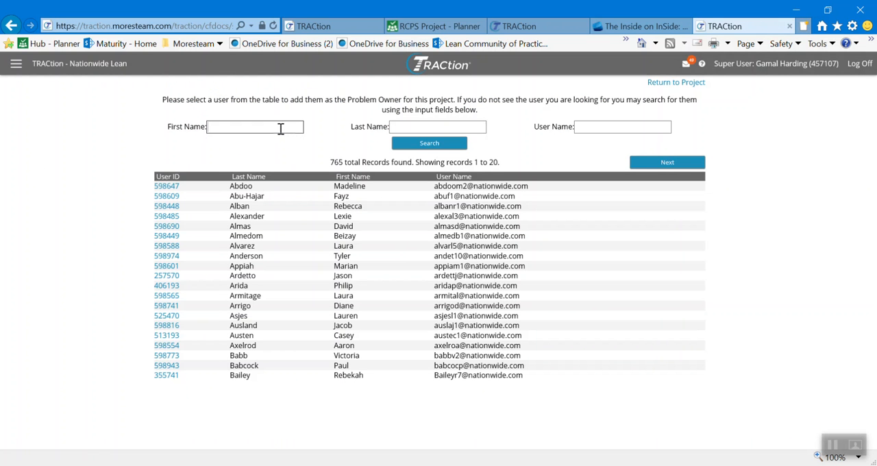
key("Tab")
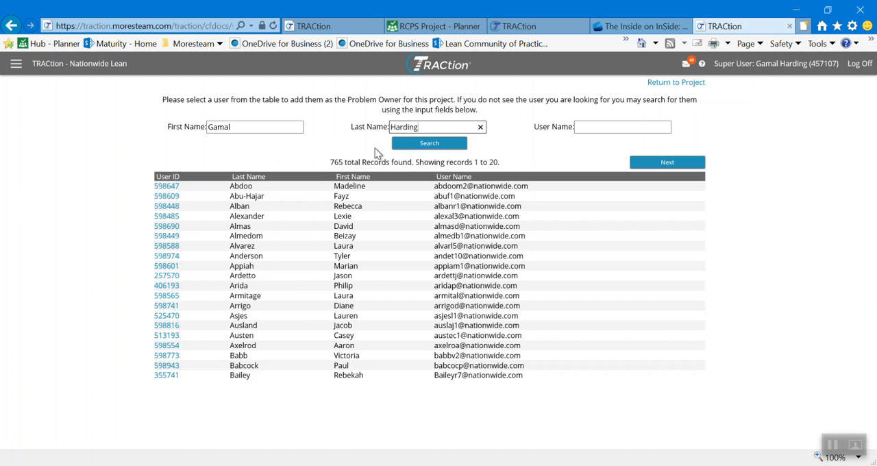
left_click(429, 149)
left_click(171, 122)
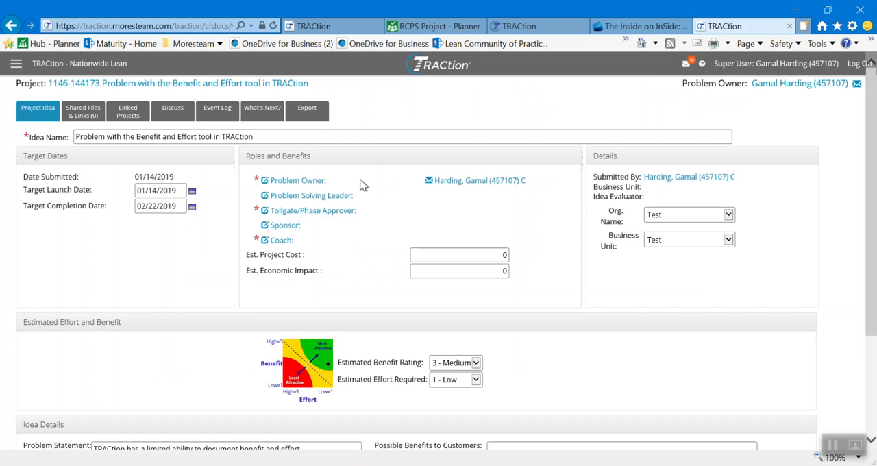
Step: Assign the Tollgate/Phase Approver by searching for the person's first and last name and selecting the matching user
left_click(310, 214)
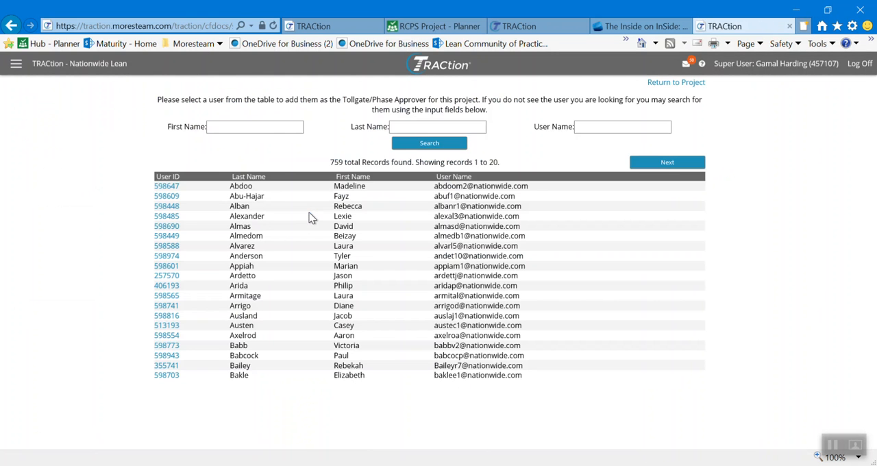
left_click(274, 127)
key("Tab")
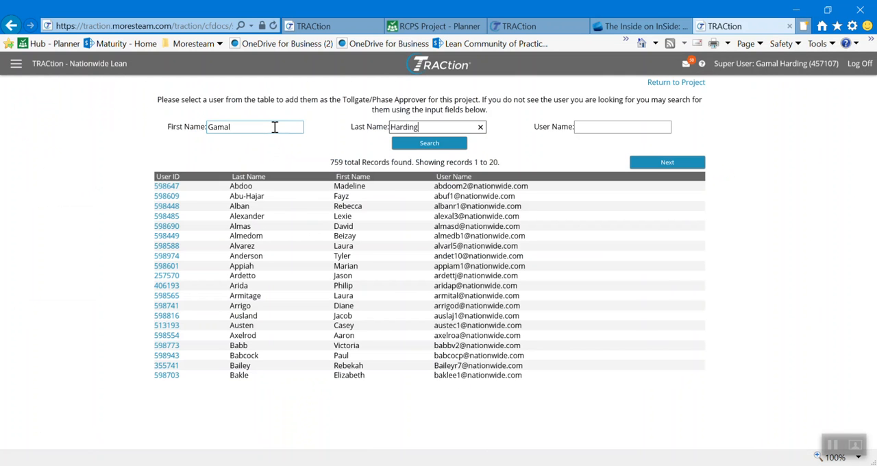
left_click(408, 145)
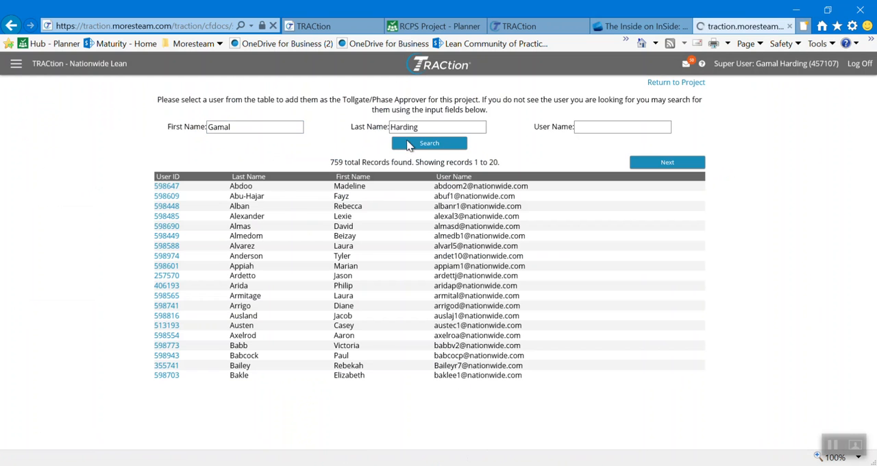
left_click(171, 127)
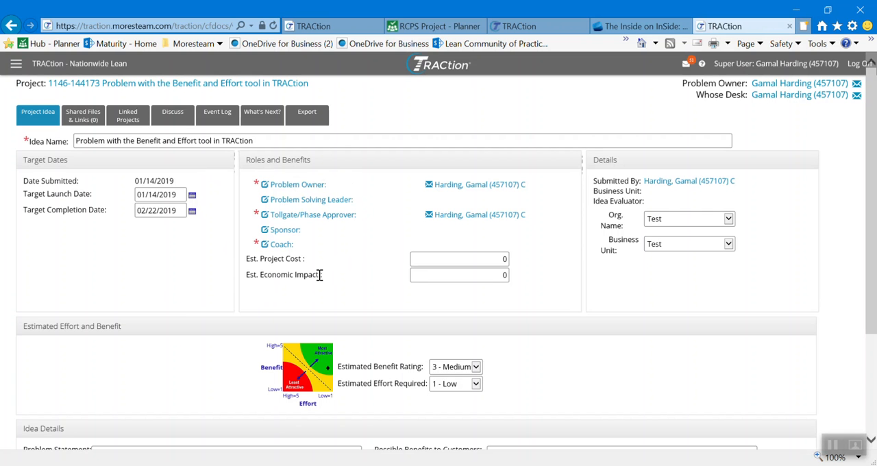
Step: Assign the Coach role by searching for the person's first and last name and selecting the matching user
left_click(281, 244)
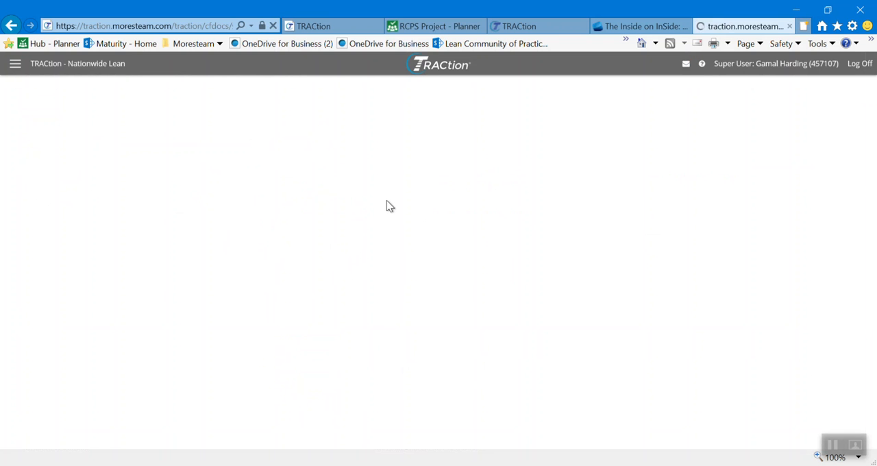
left_click(237, 129)
key("Tab")
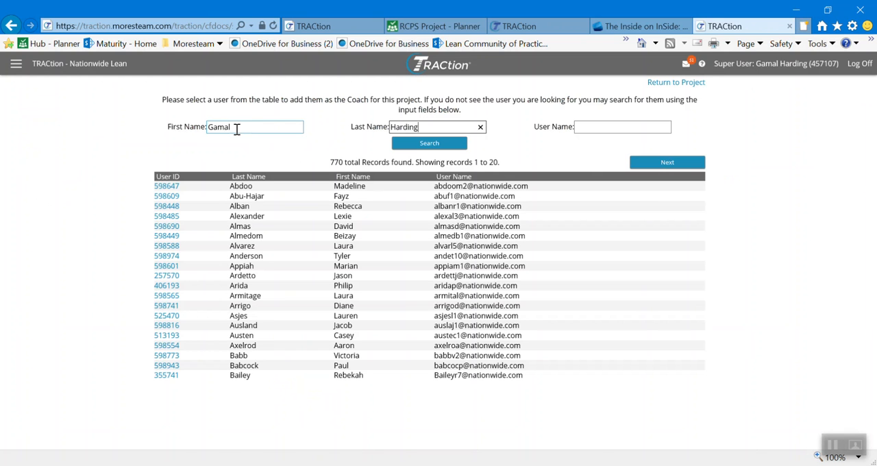
left_click(431, 144)
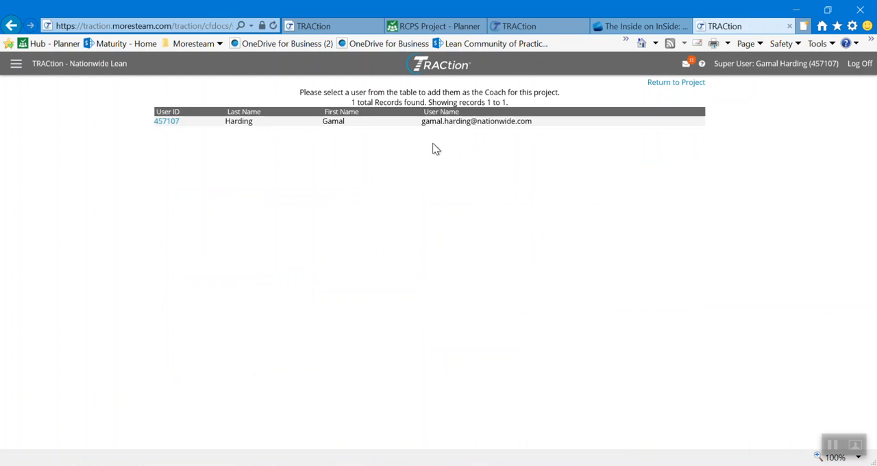
left_click(162, 124)
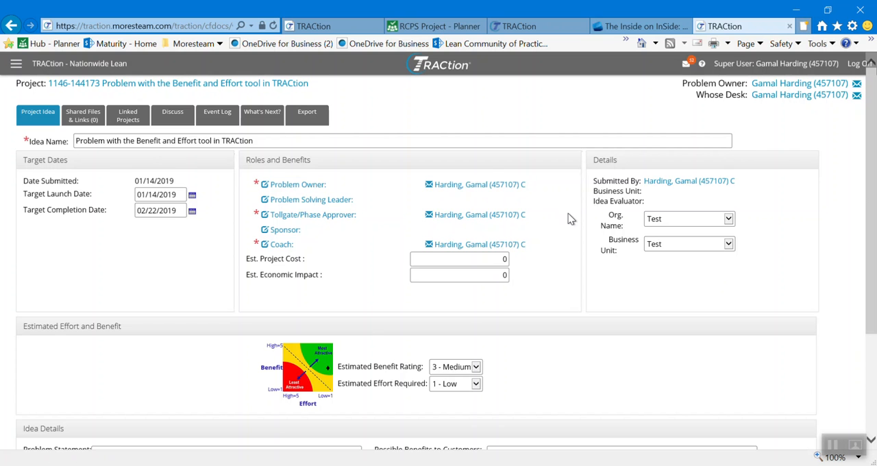
Step: Review the effort and benefit ratings and the idea details, and accept the idea
scroll(555, 213, "down", 3)
scroll(512, 297, "down", 1)
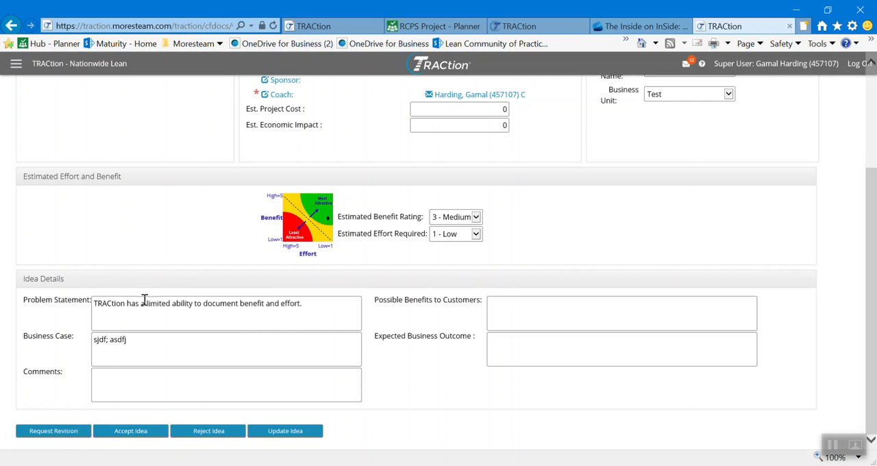
left_click(137, 439)
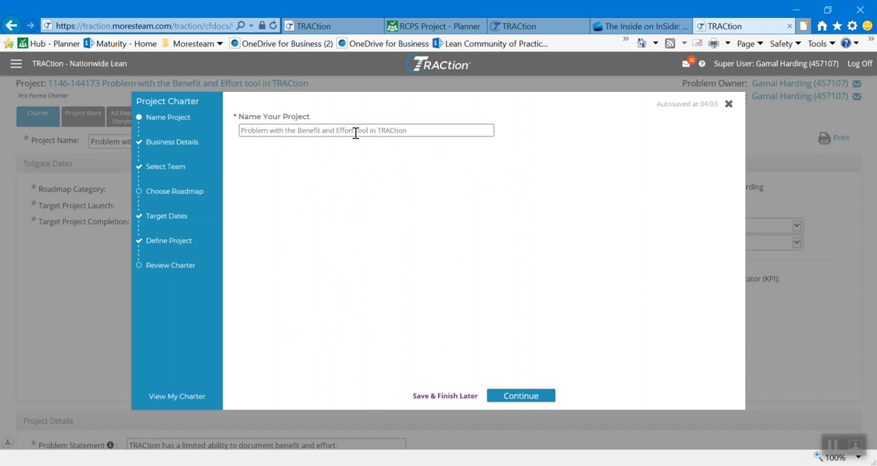
Step: Keep the Project Charter's prefilled name, business details and team, and choose the A3 lean roadmap
left_click(514, 396)
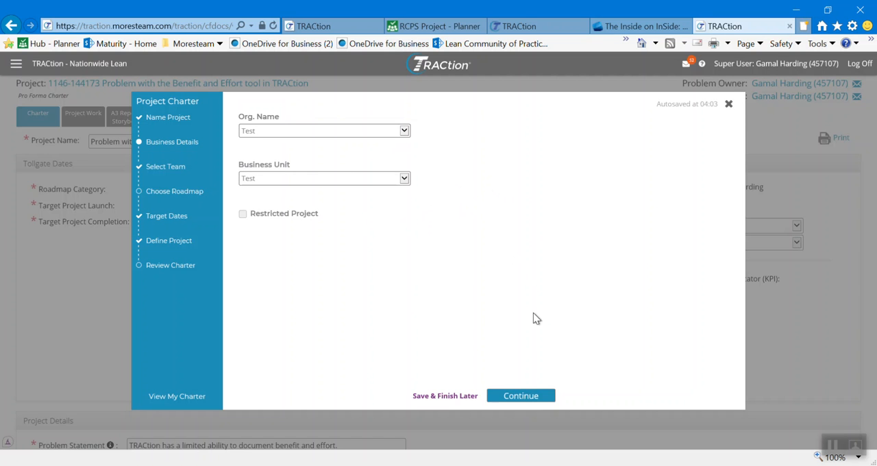
left_click(524, 395)
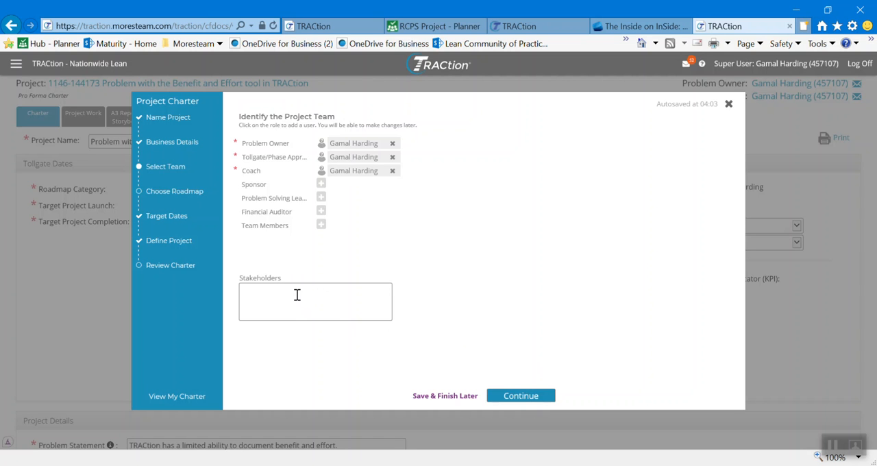
left_click(525, 399)
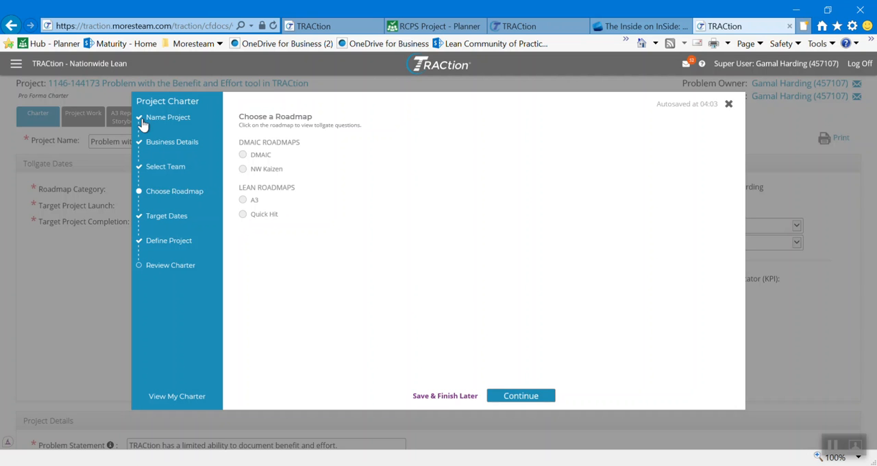
left_click(243, 200)
left_click(534, 397)
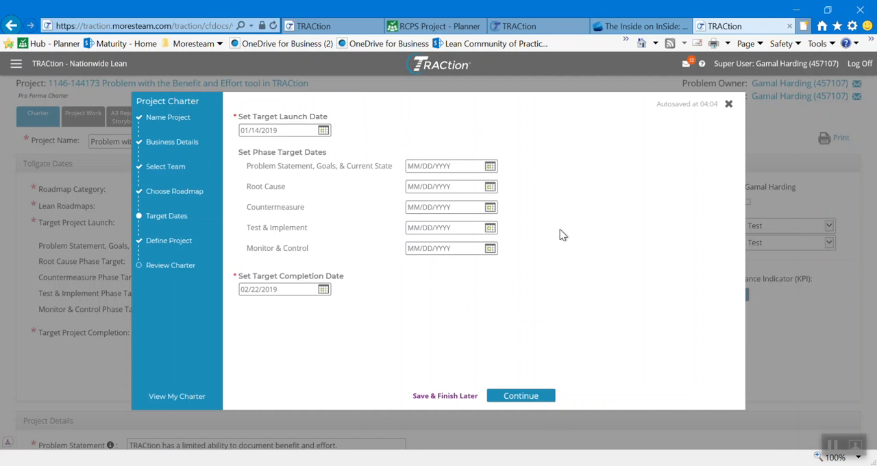
Step: Keep the charter's prefilled target dates and problem statement, and create the project
left_click(538, 397)
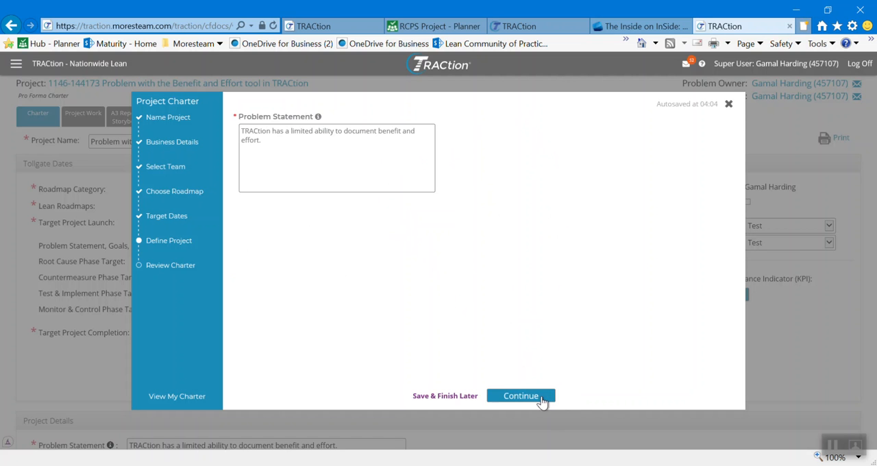
left_click(521, 396)
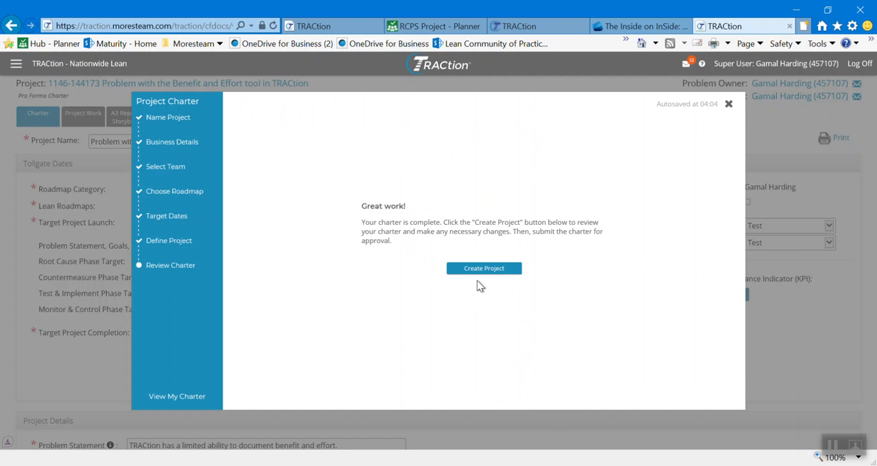
left_click(483, 274)
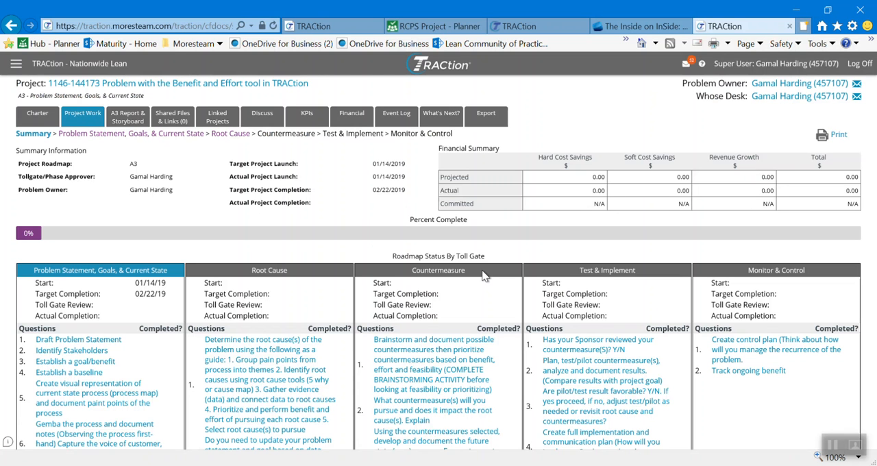
Step: Examine the project work summary and the tollgate questions of each A3 roadmap phase
scroll(484, 275, "down", 4)
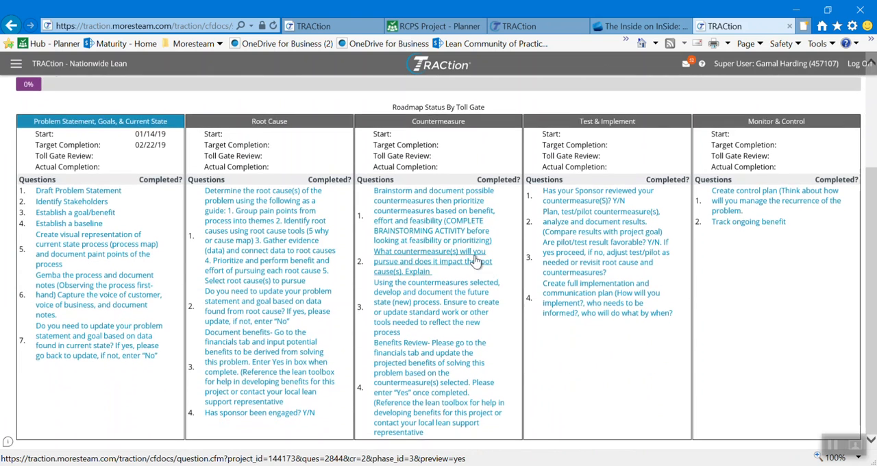
scroll(476, 261, "up", 4)
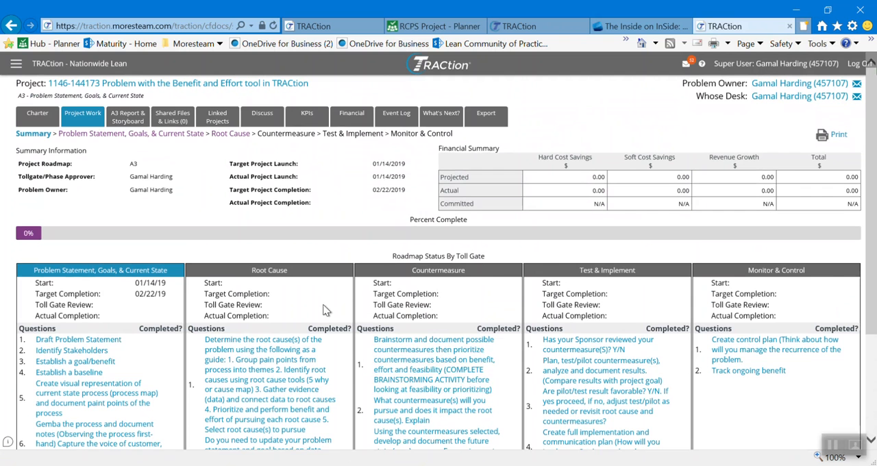
scroll(313, 249, "down", 2)
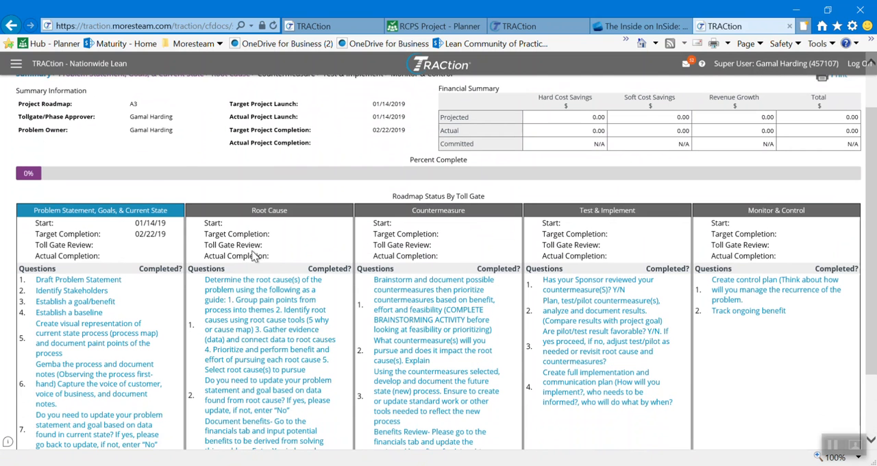
scroll(136, 296, "down", 2)
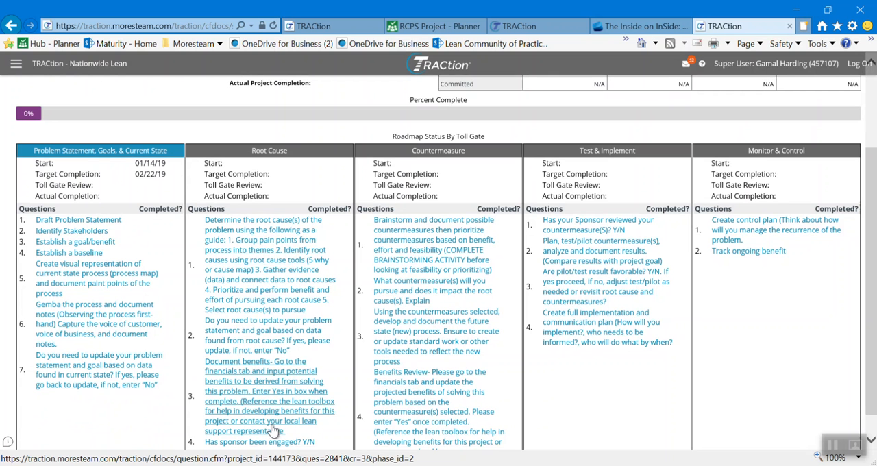
scroll(313, 368, "down", 1)
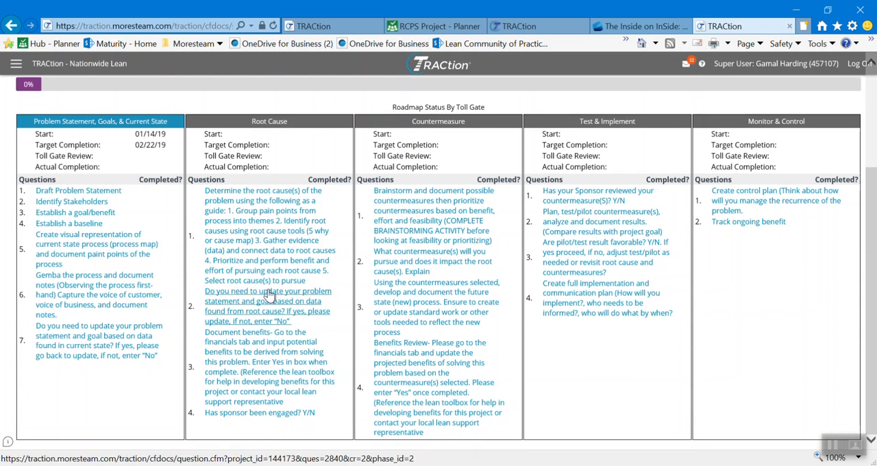
scroll(277, 312, "up", 3)
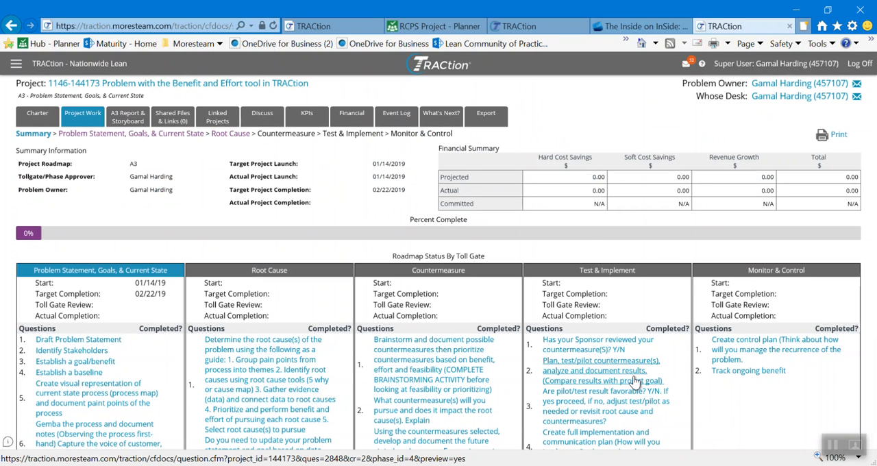
left_click(832, 446)
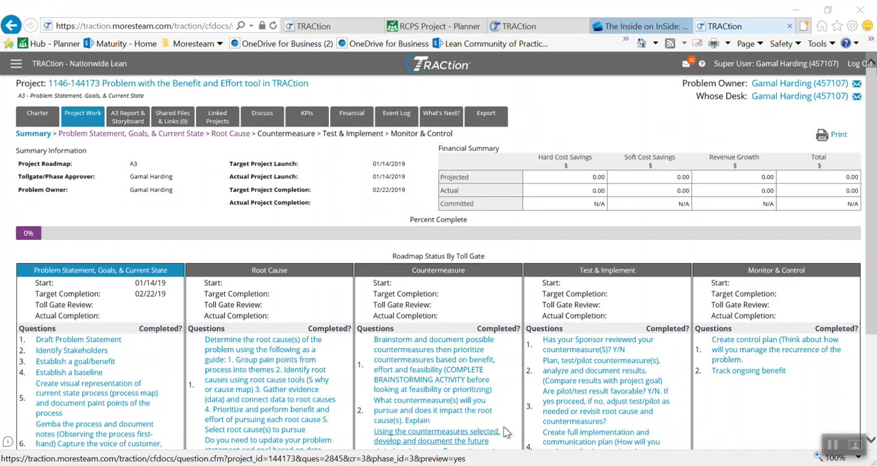